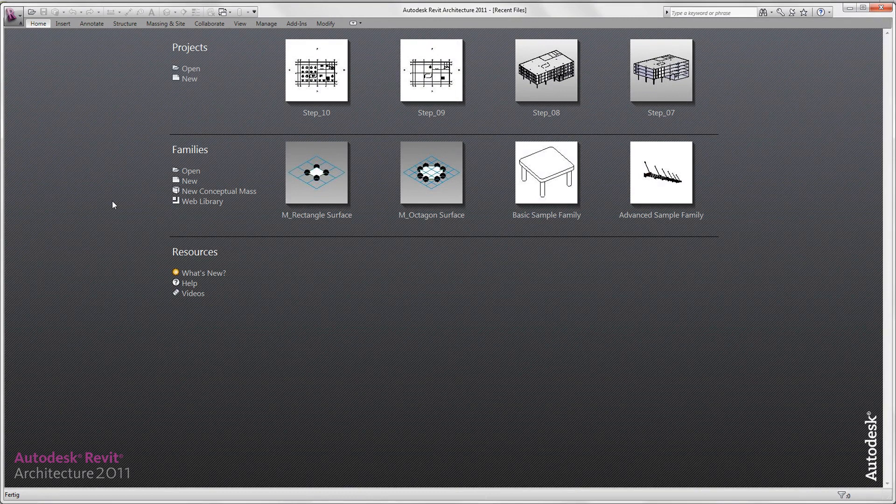
Open the project file Step_11 from the Tutorial_1_Getting_Started folder
click(199, 68)
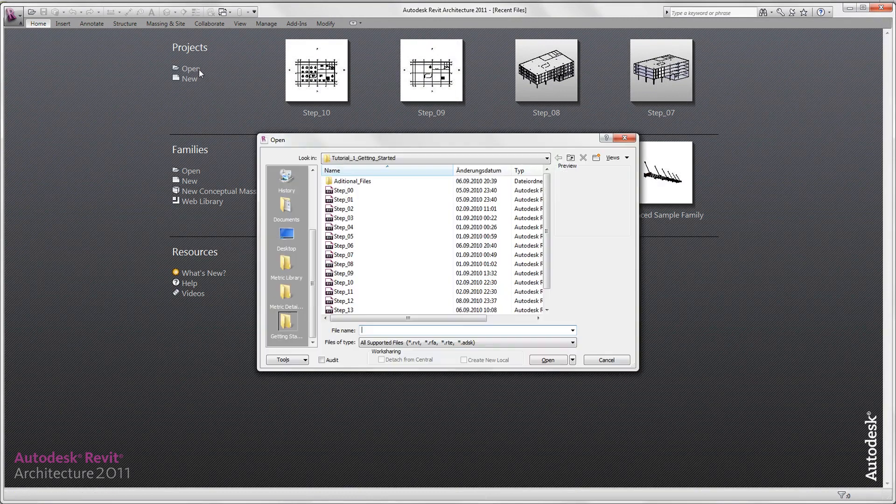
click(368, 293)
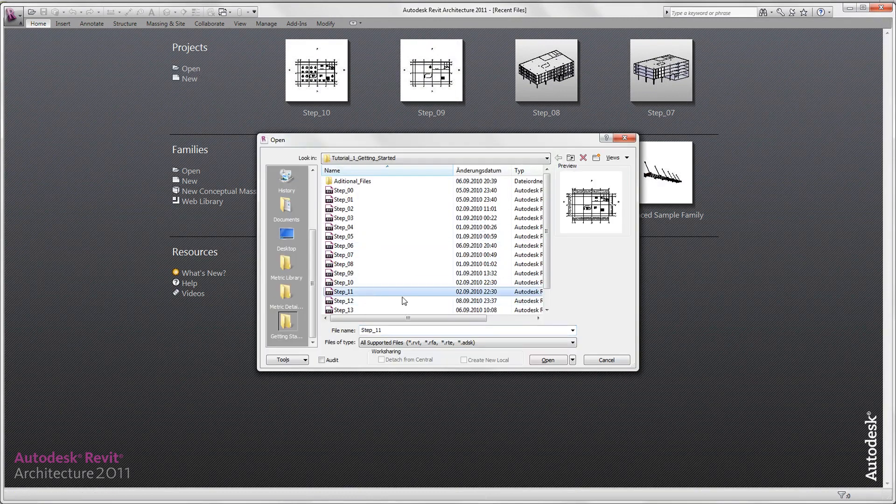
click(547, 360)
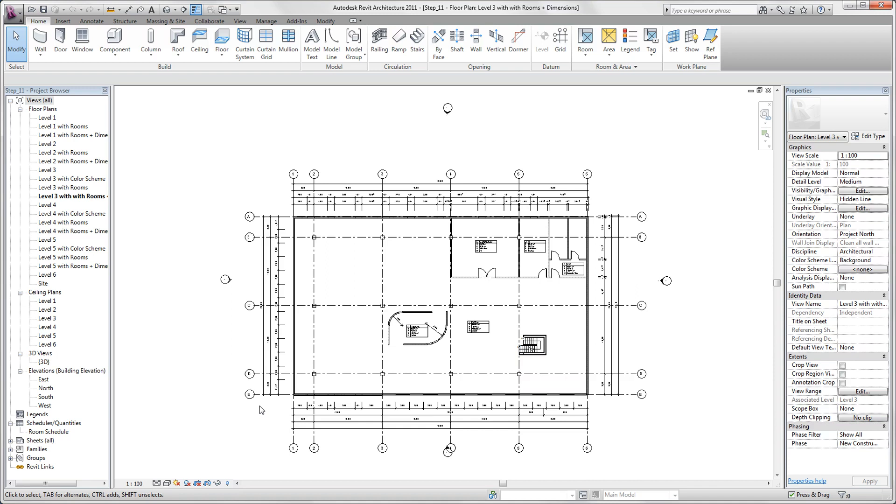
Open the layer structure of the Exterior Wall - MPK type for the exterior wall along grid E
scroll(301, 404, up, 6)
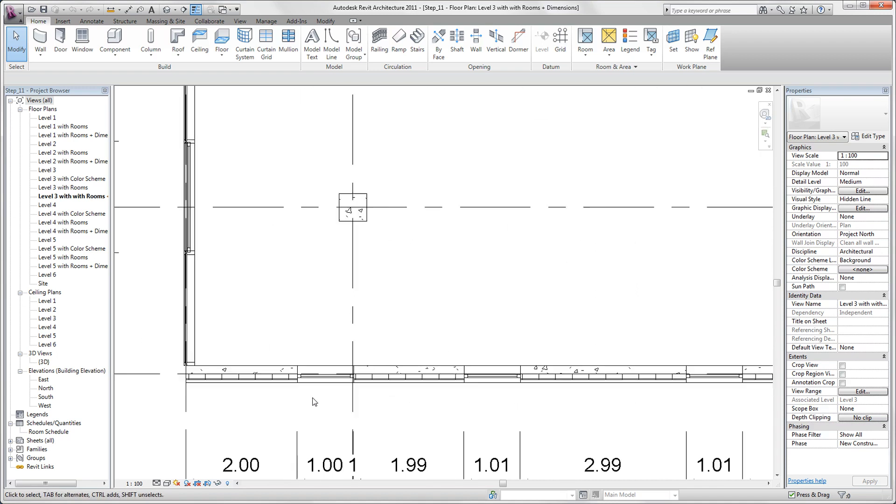
click(242, 381)
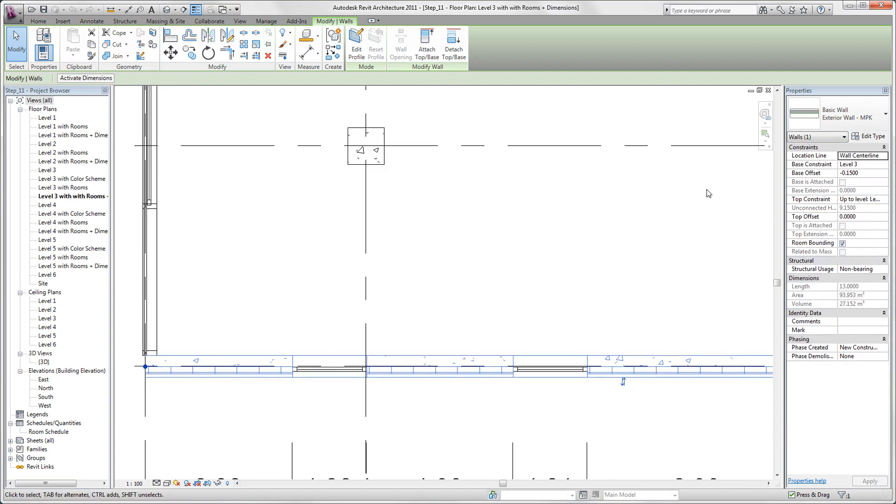
click(867, 137)
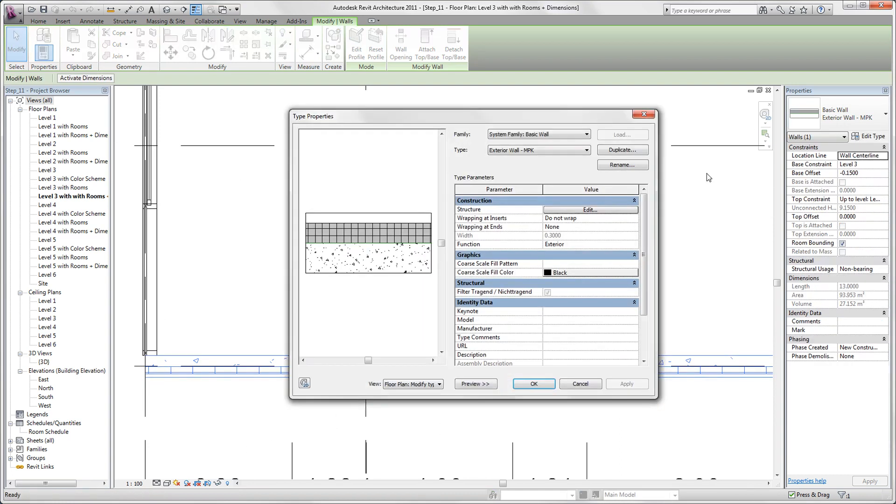
click(583, 212)
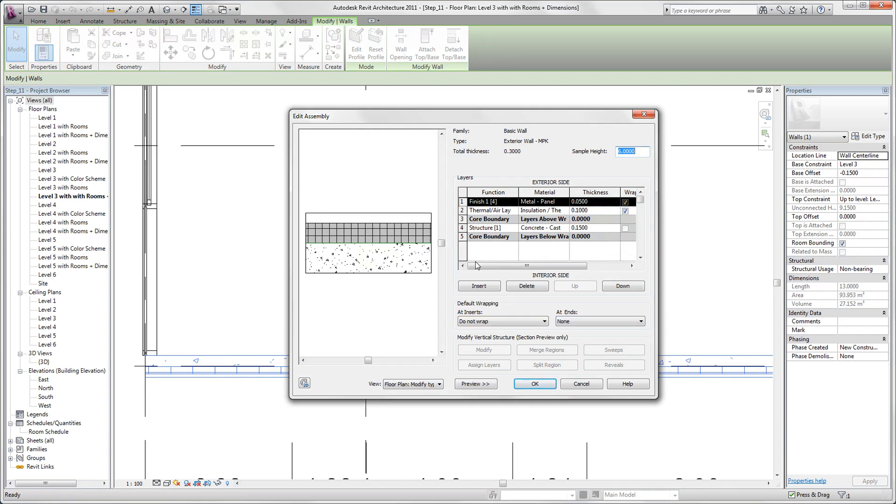
Insert a wall layer between the metal panel finish and the insulation, with the function Thermal/Air Layer [3]
click(477, 287)
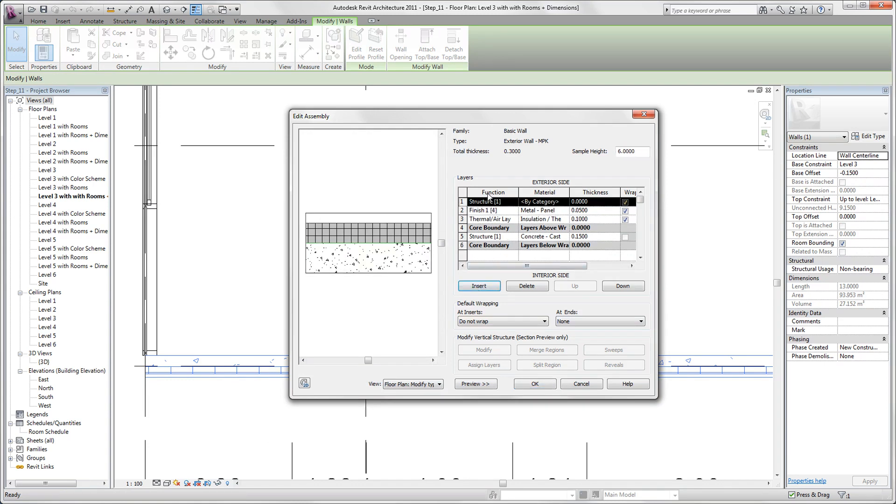
click(620, 287)
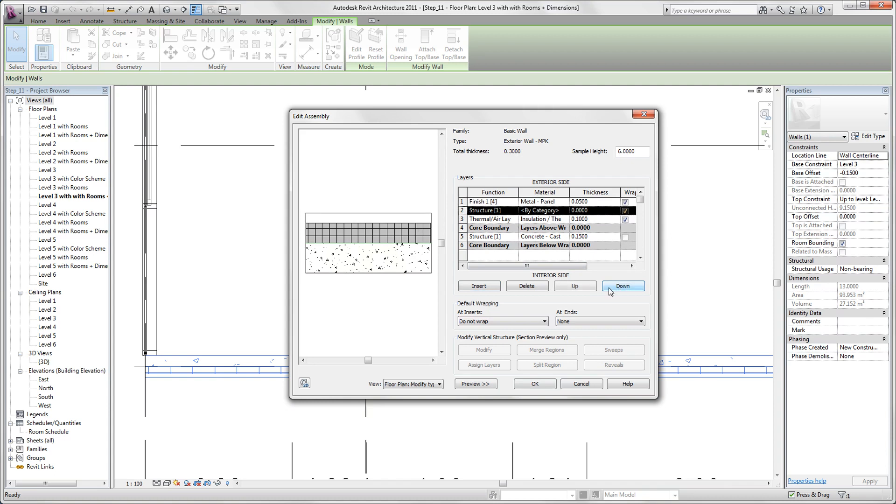
click(515, 212)
click(513, 211)
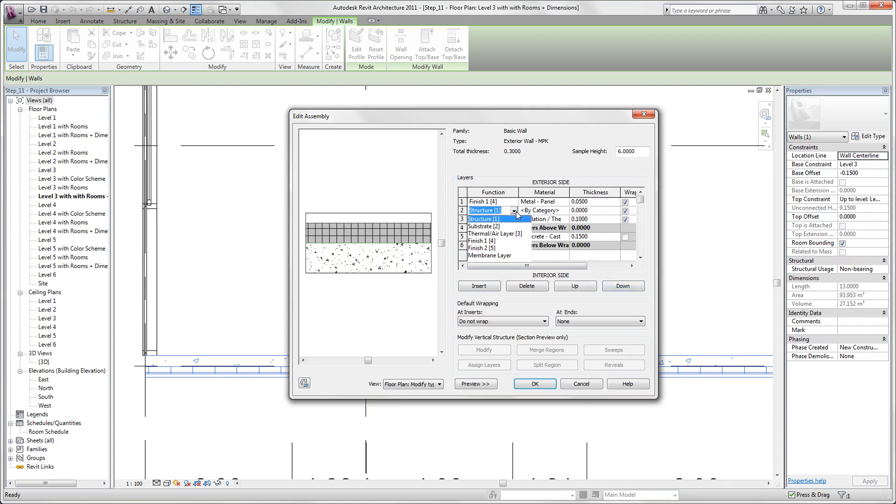
click(518, 238)
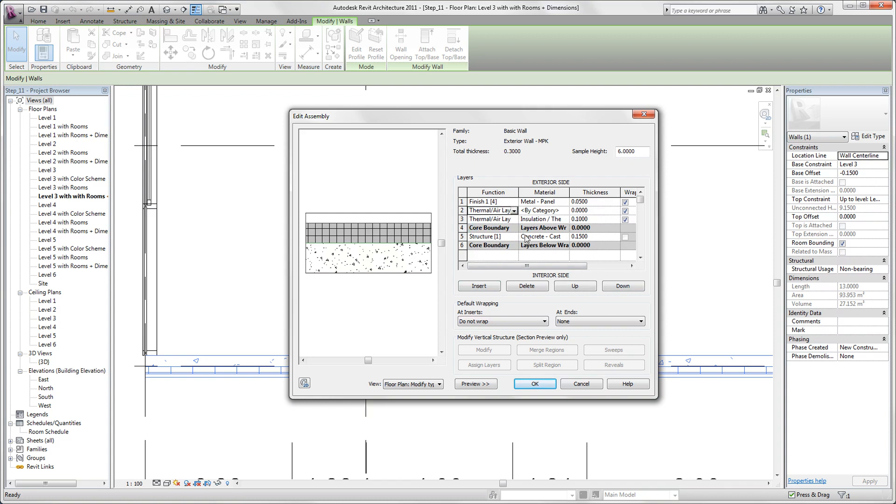
Assign the material Air Barrier - Air Infiltration Barrier to the new layer and set its thickness to 0.05
click(567, 212)
click(566, 211)
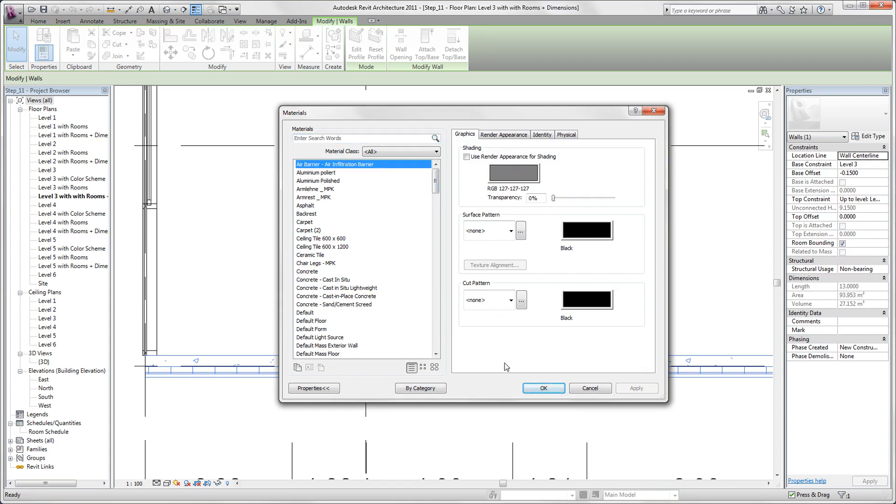
click(543, 387)
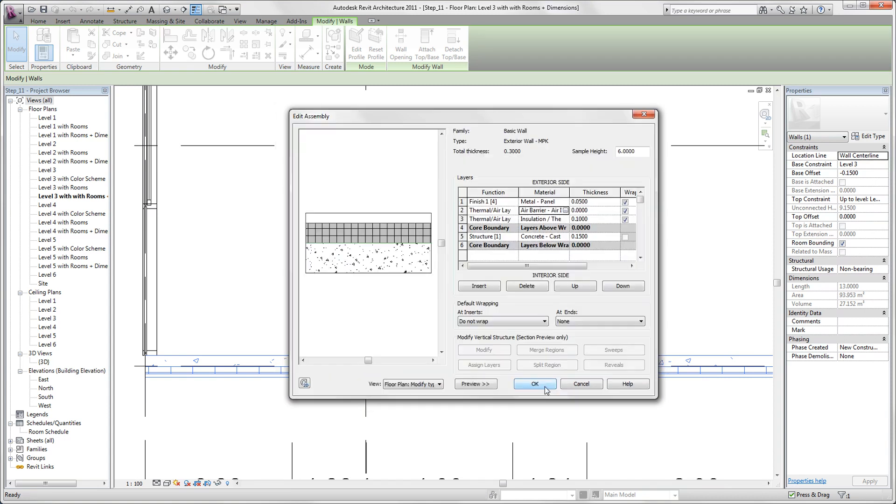
click(581, 210)
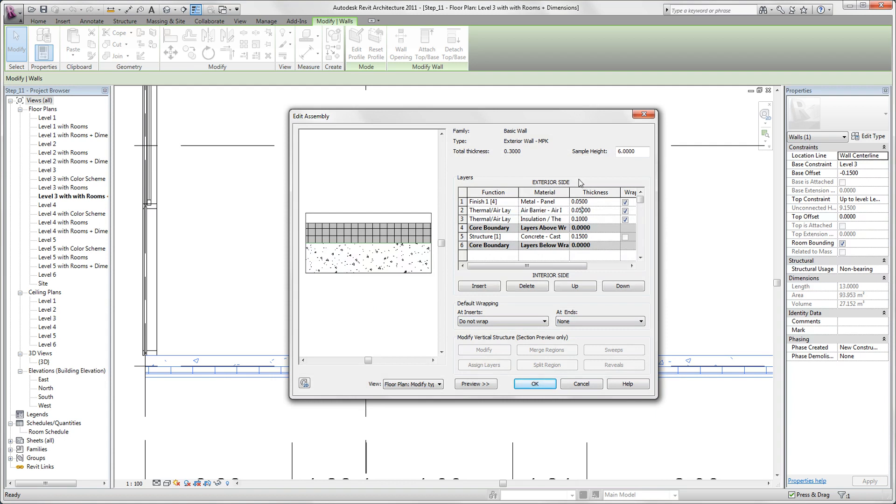
Change the outer Finish 1 [4] layer's material to Wood - Timber and its thickness to 0.02
click(547, 201)
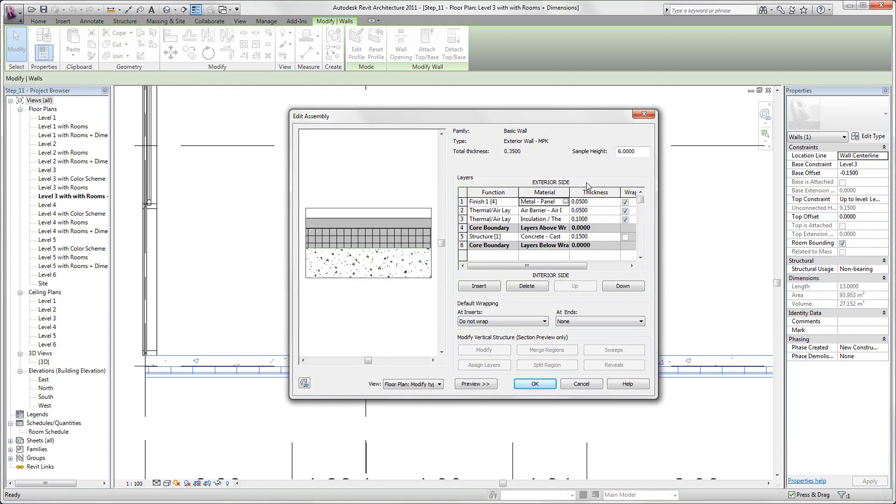
click(565, 202)
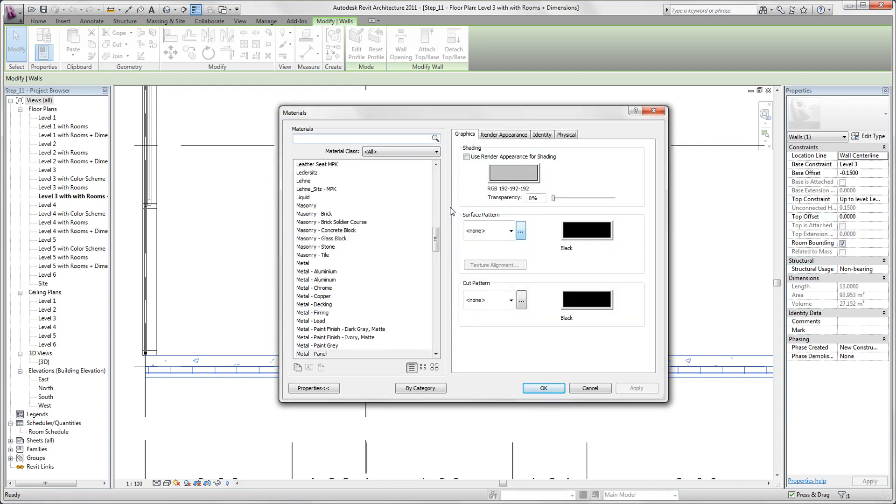
text(timber)
click(355, 181)
click(532, 389)
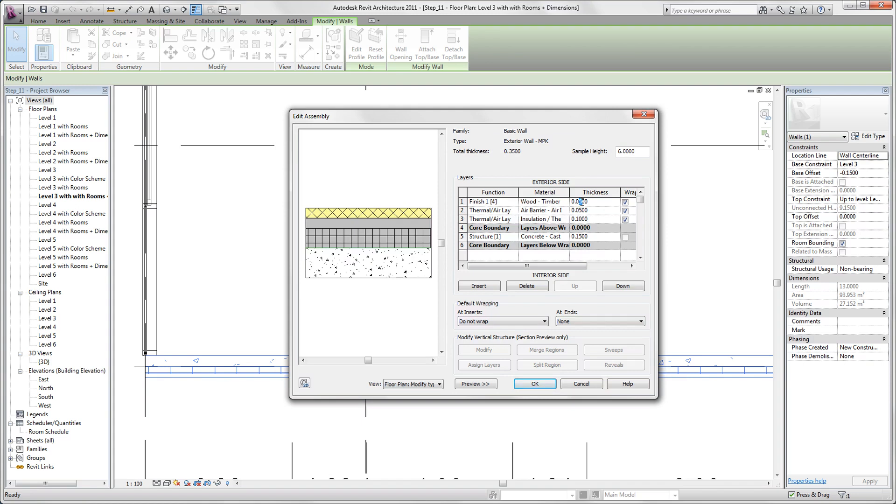
text(2)
Set the wall's default wrapping to Both at inserts and Exterior at ends
click(460, 322)
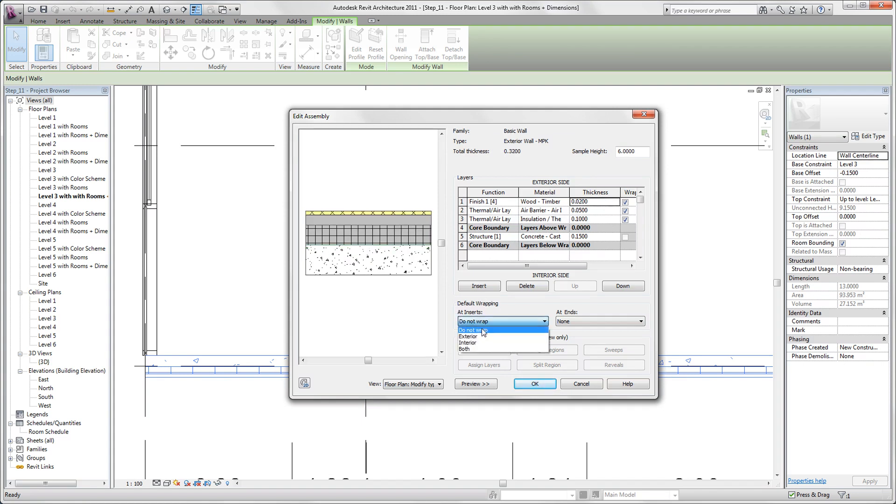
click(480, 348)
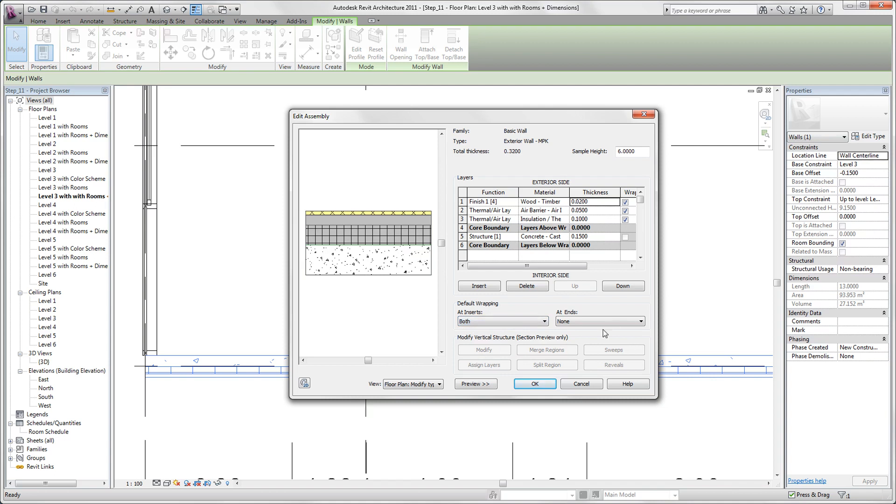
click(573, 322)
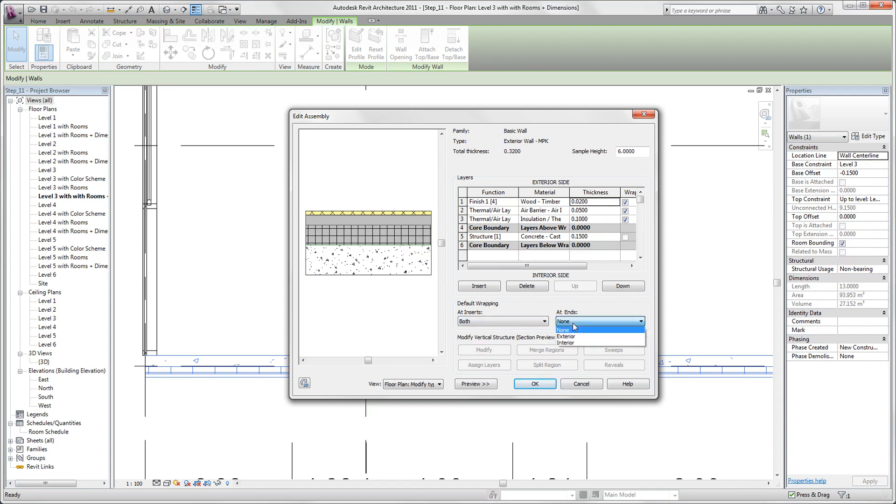
click(574, 337)
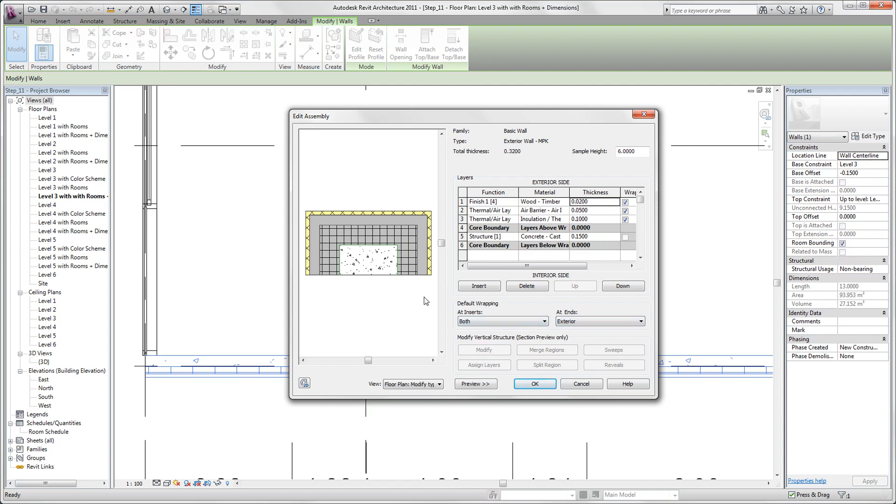
Turn off wrapping for the air barrier layer, apply the edited wall type and deselect the wall
click(626, 211)
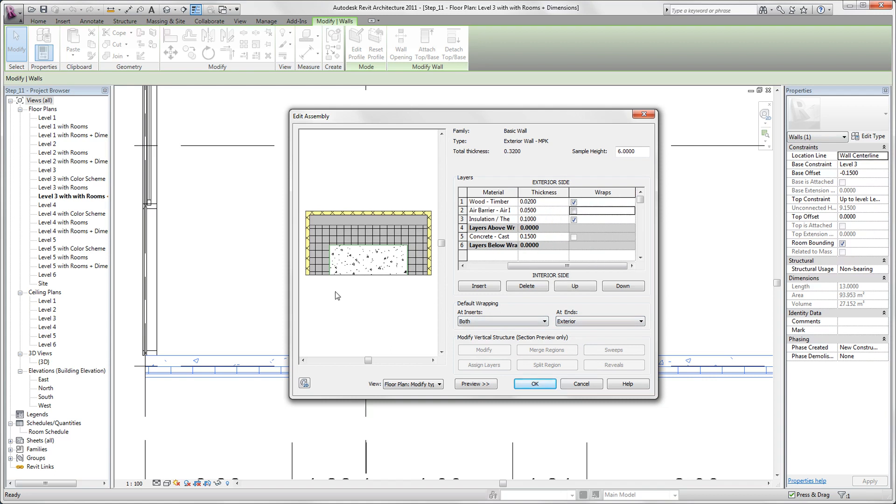
click(533, 385)
click(533, 385)
click(243, 425)
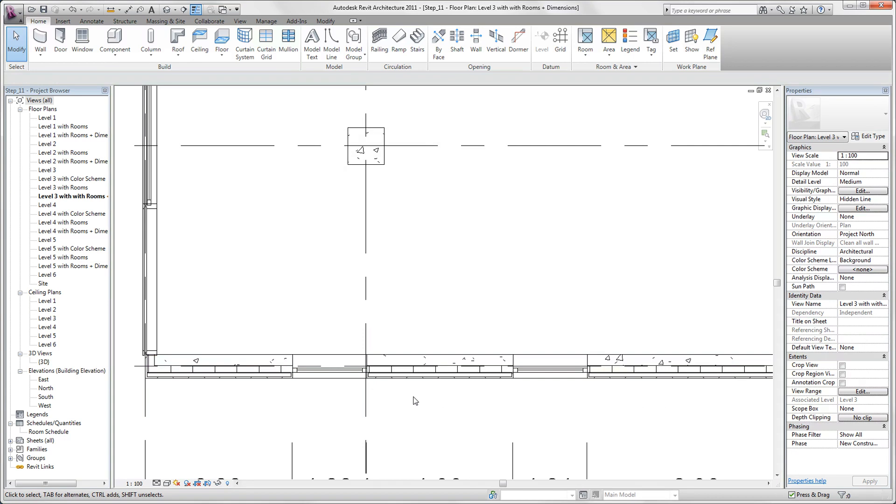
Tag the Conference room's double door and the IT room's door by category, horizontally and without a leader
scroll(414, 400, down, 5)
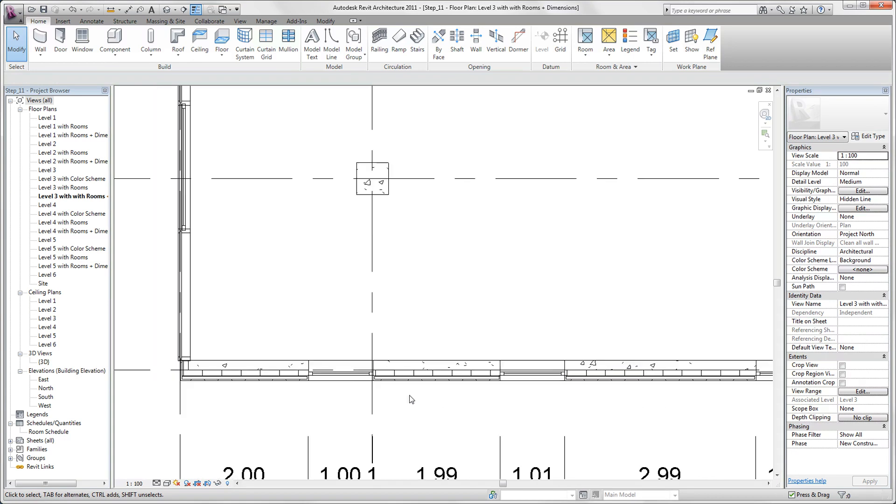
middle_drag(702, 274, 167, 353)
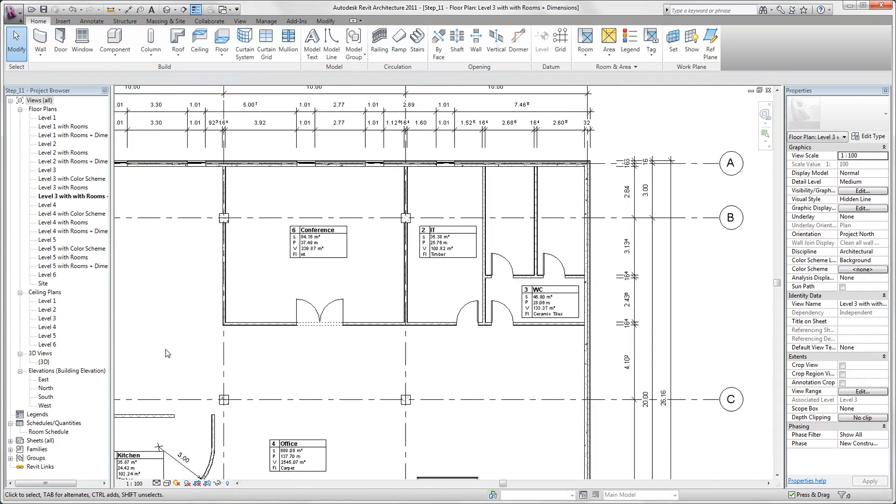
click(94, 21)
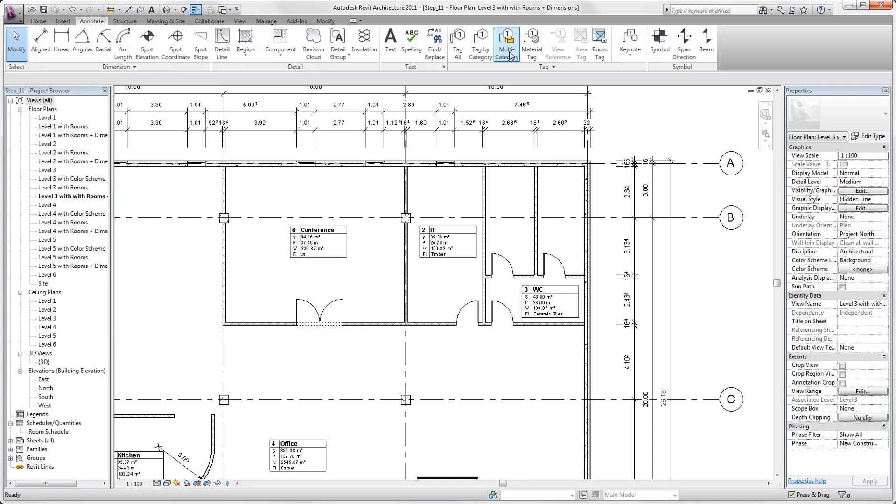
click(485, 56)
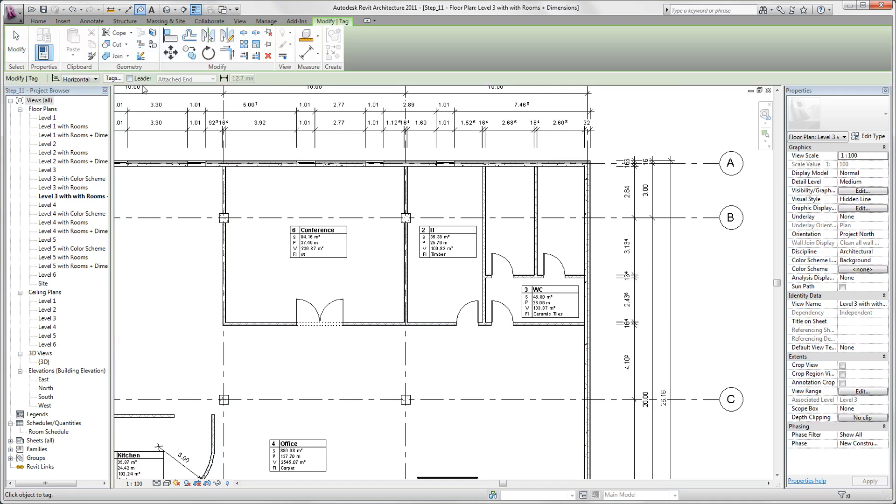
click(321, 322)
click(467, 311)
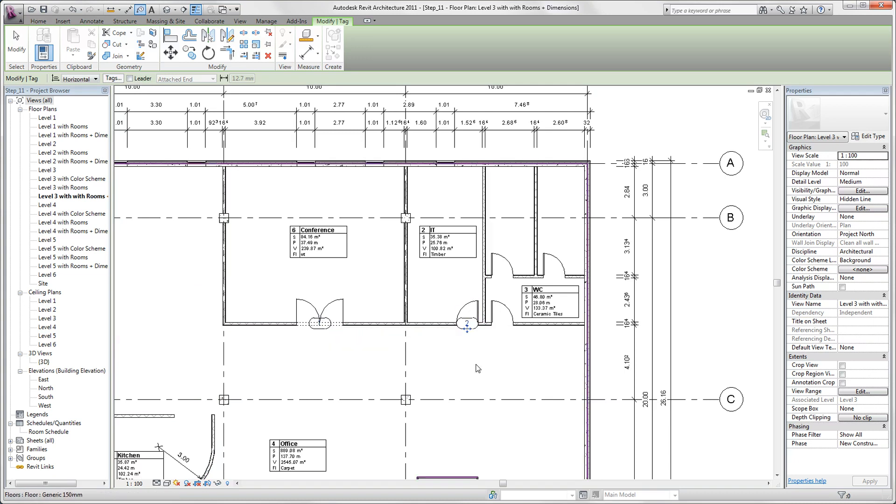
key(Escape)
key(Escape)
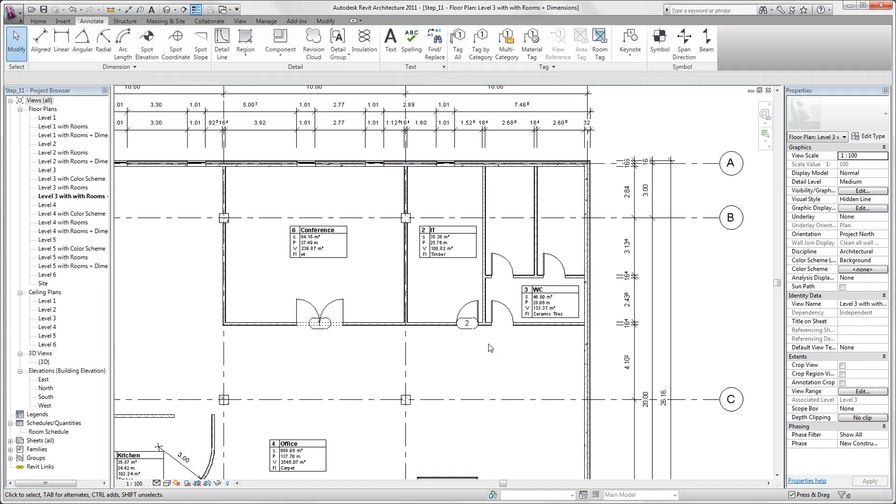
Tag all remaining untagged doors in the current view with M_Door Tag
click(460, 51)
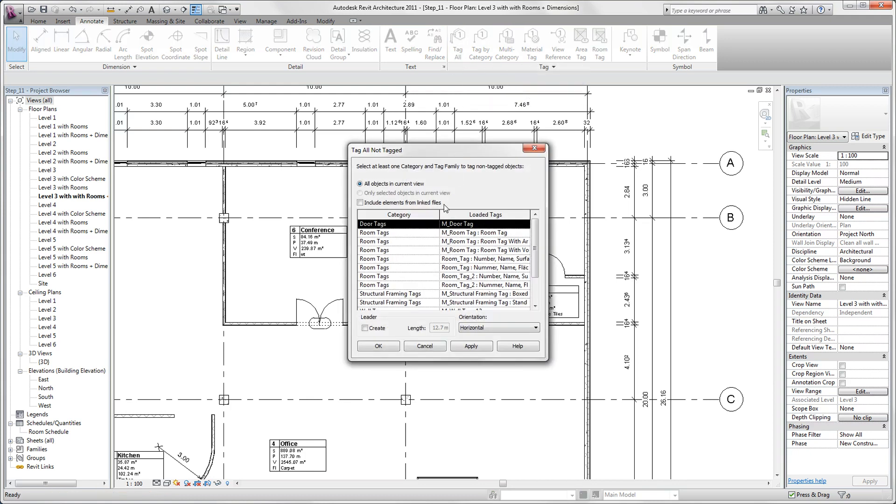
click(388, 346)
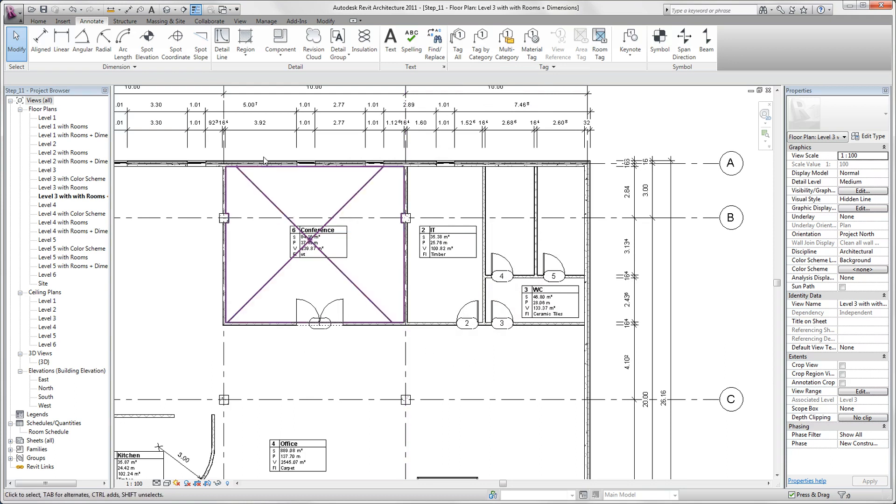
Create a new schedule for the Doors category
click(242, 21)
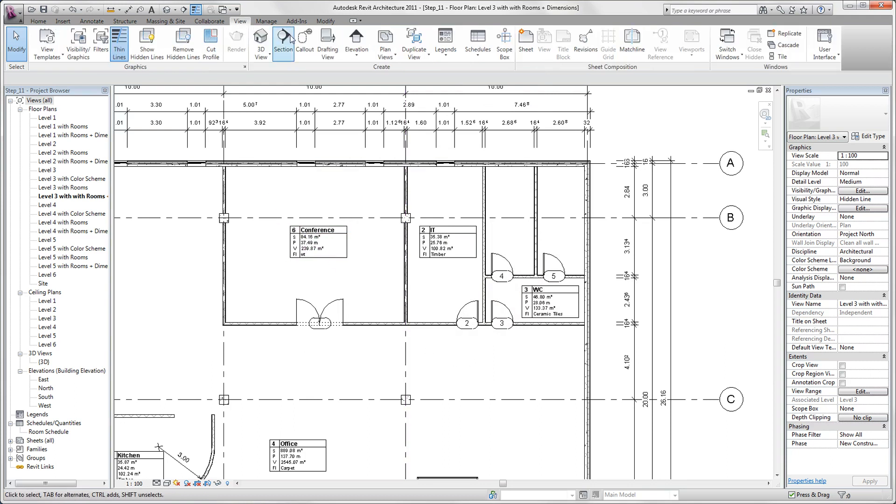
click(472, 57)
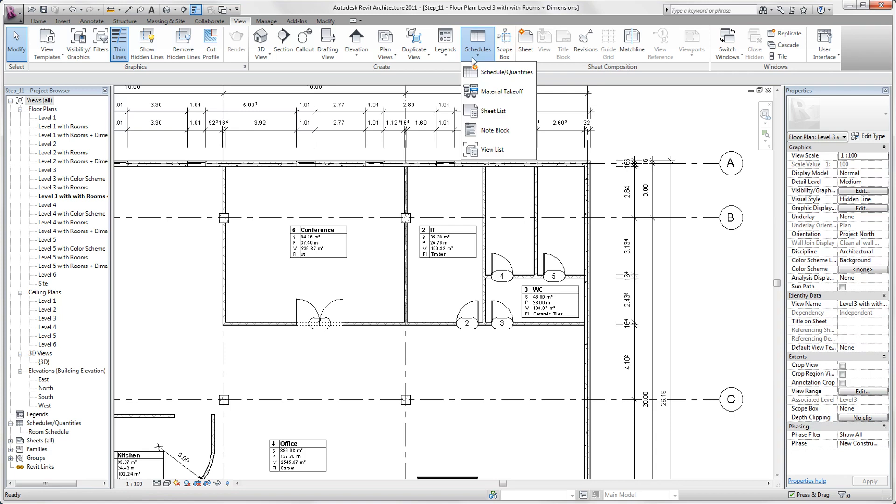
click(500, 74)
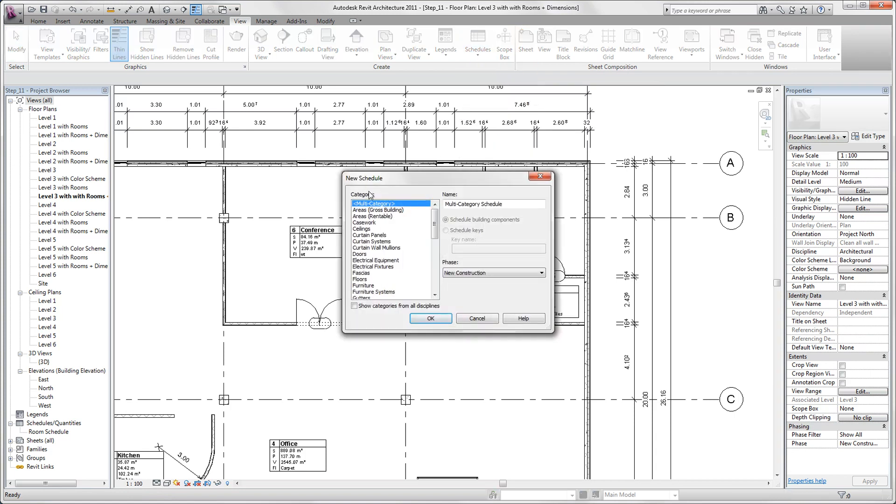
click(359, 255)
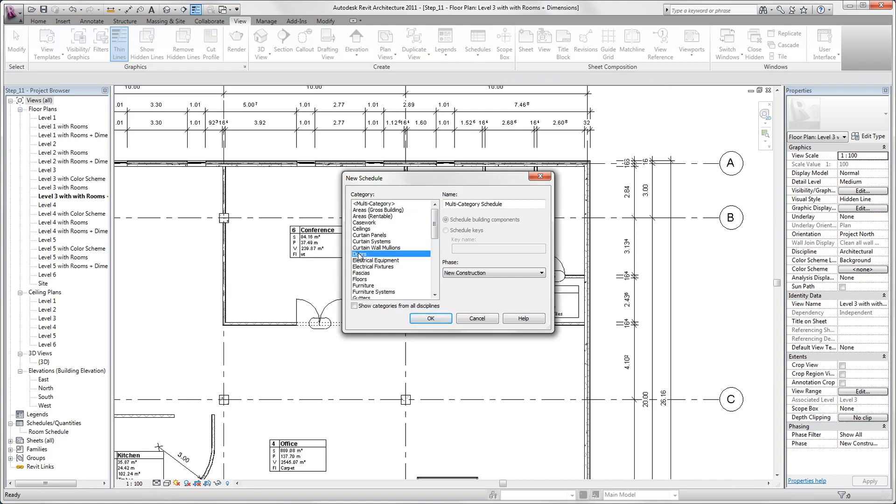
click(431, 318)
Add the Type and Level fields to the door schedule
drag(408, 207, 410, 252)
click(345, 241)
click(434, 199)
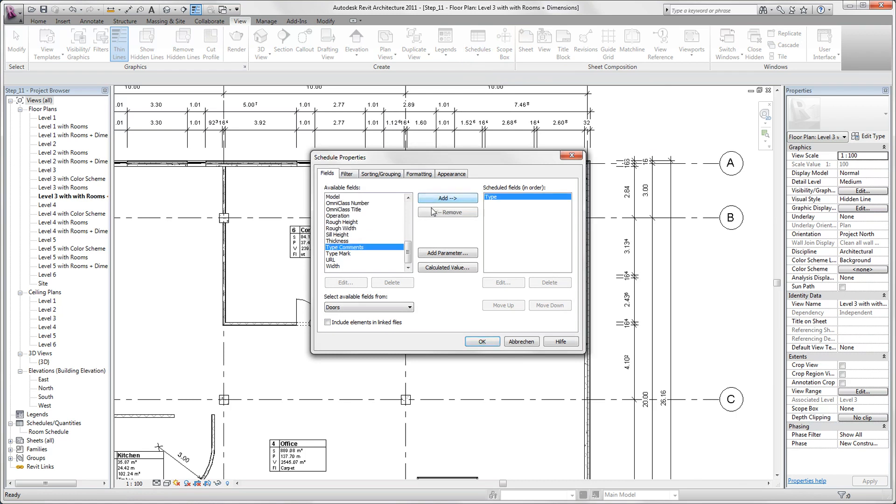
scroll(370, 223, up, 2)
click(337, 222)
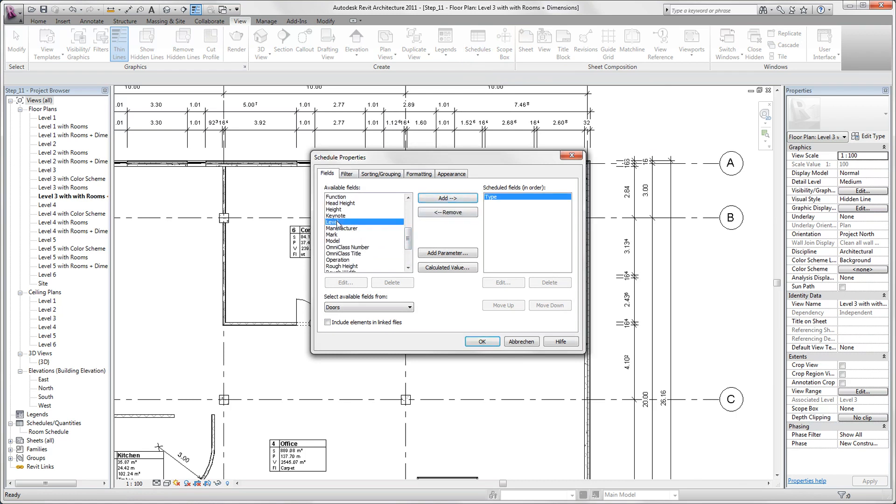
click(445, 200)
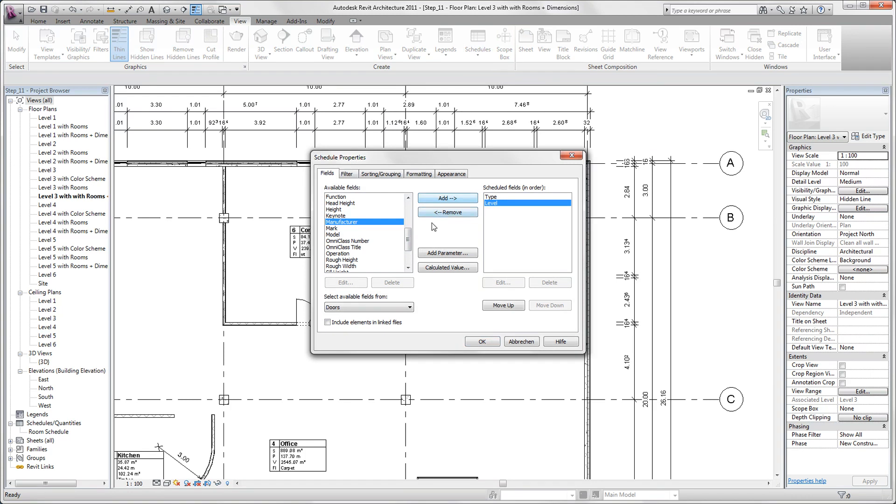
Add the Mark, Height and Width fields to the door schedule
click(333, 228)
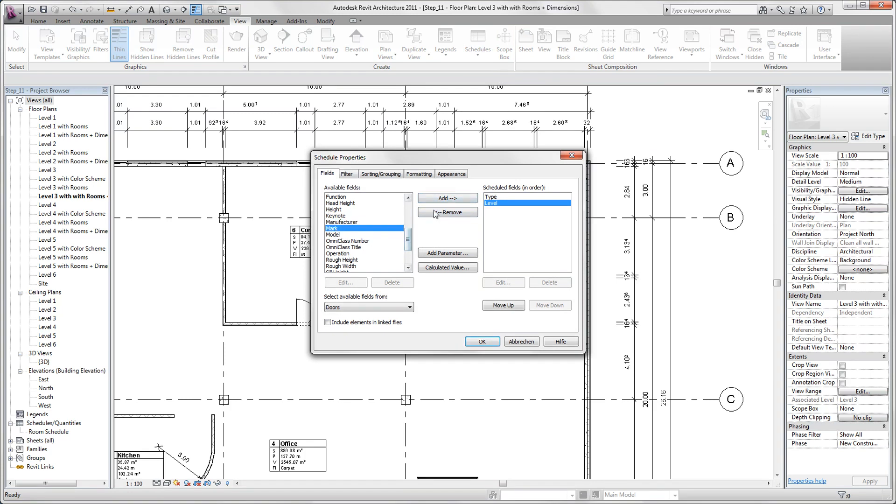
click(446, 199)
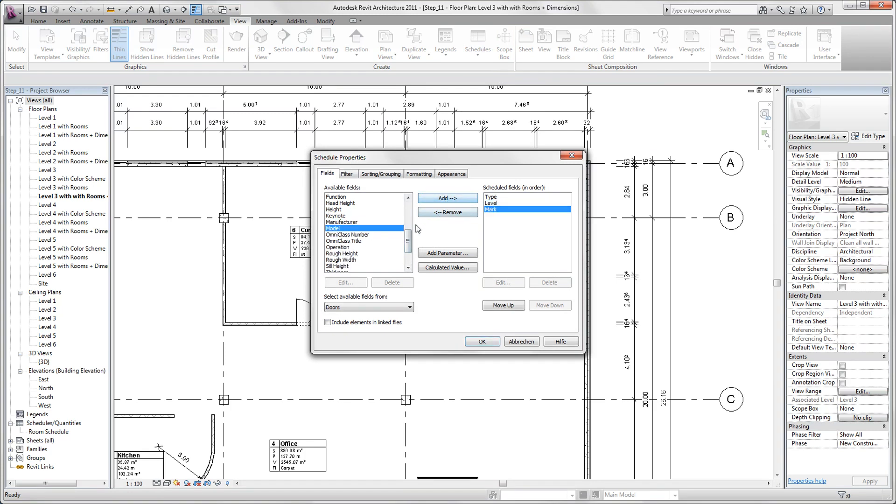
click(336, 210)
click(447, 198)
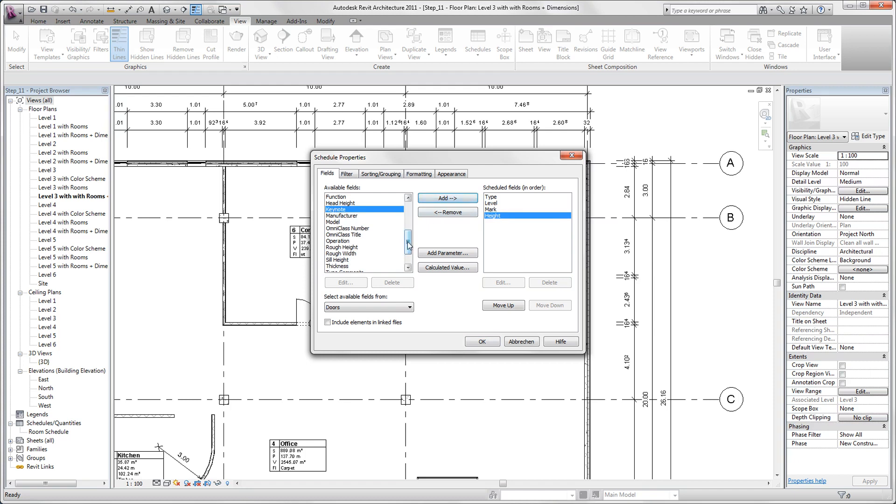
drag(408, 246, 409, 255)
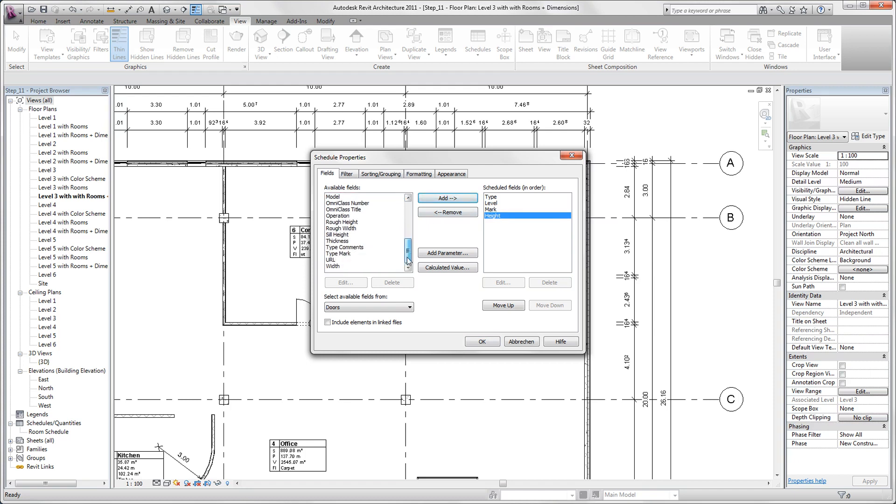
click(334, 266)
click(447, 198)
Move the Mark field above Level in the field order and generate the door schedule
click(491, 210)
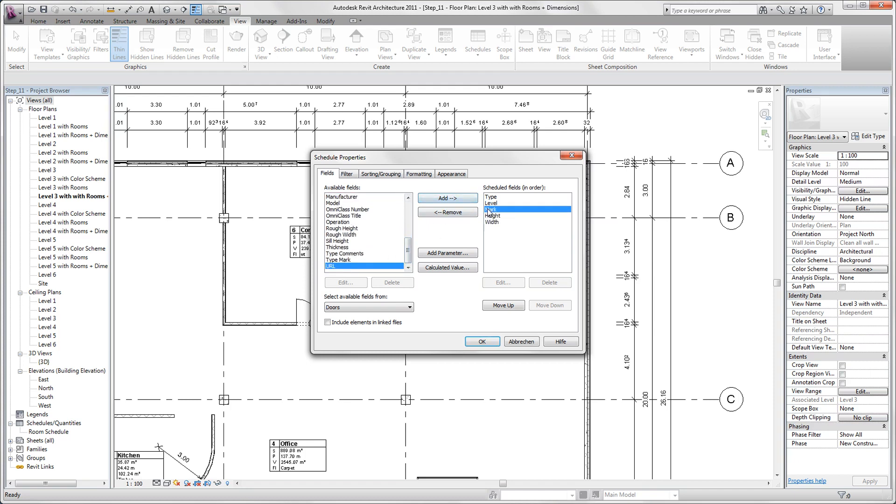
click(492, 306)
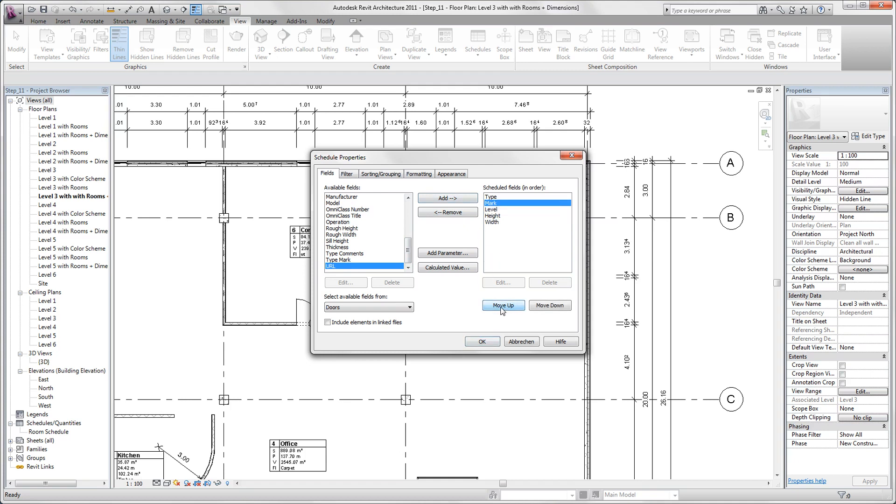
click(480, 342)
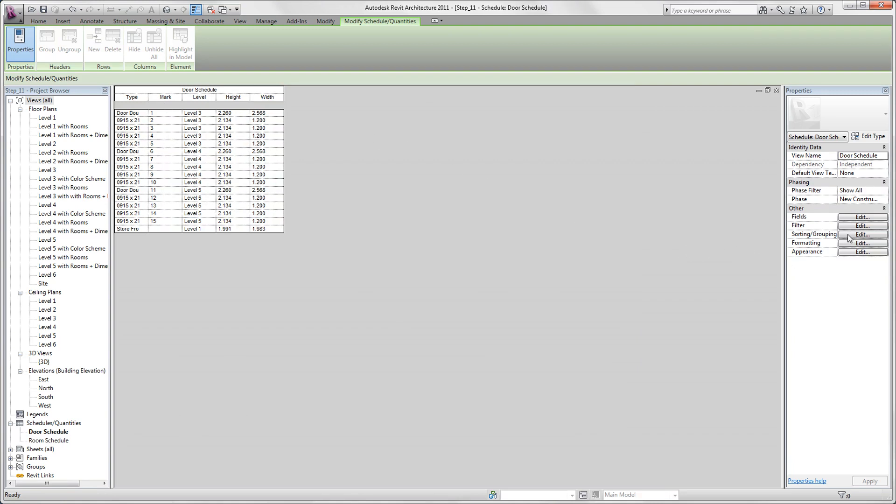
Sort the door schedule by Level in ascending order, with a header and a blank line for each group
click(862, 234)
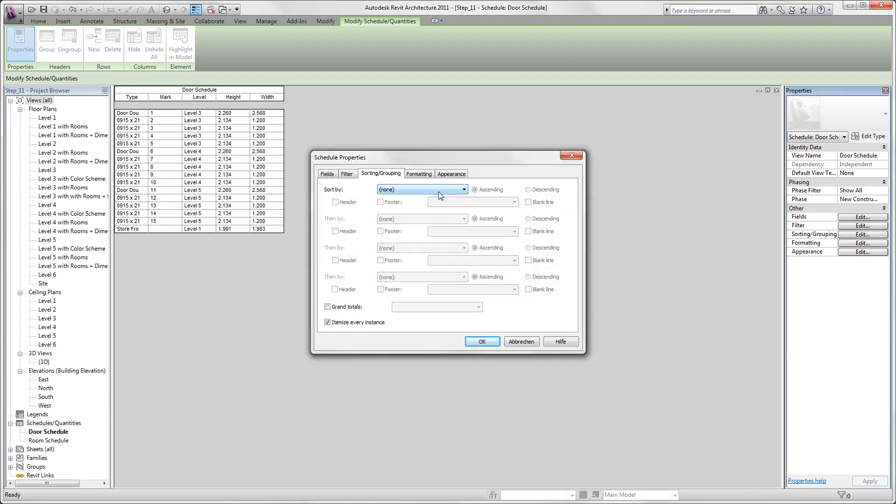
click(438, 191)
click(432, 217)
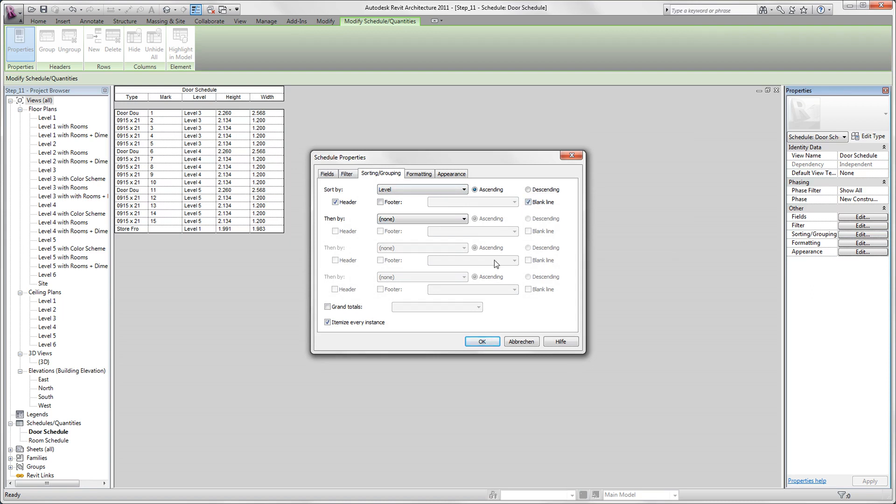
click(481, 341)
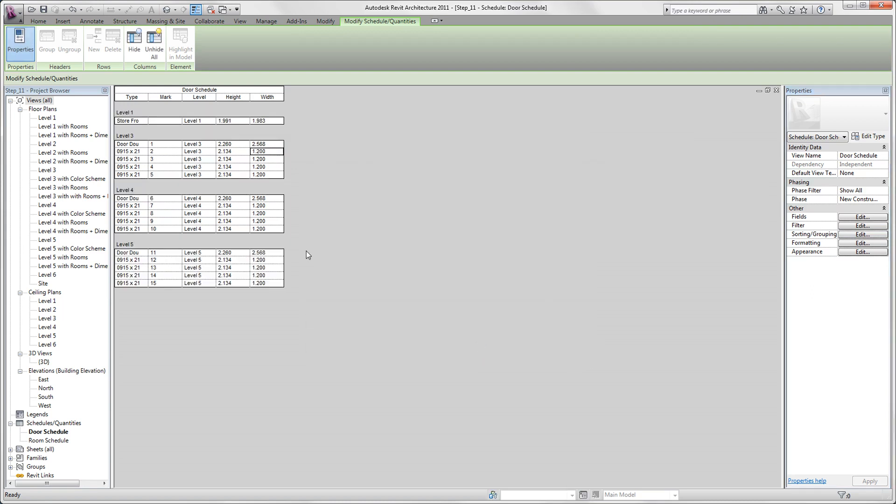
Tile the door schedule beside the Level 3 floor plan and bring the Conference and IT room doors into view
text(wt)
click(240, 22)
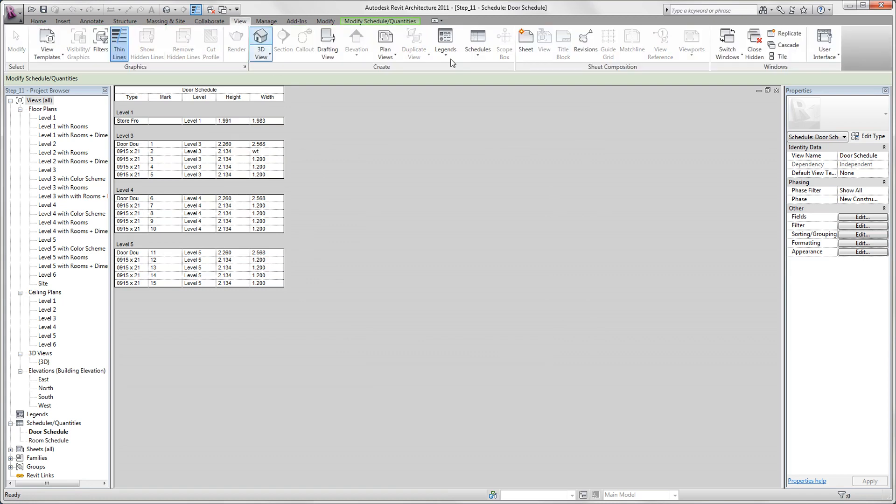
click(781, 57)
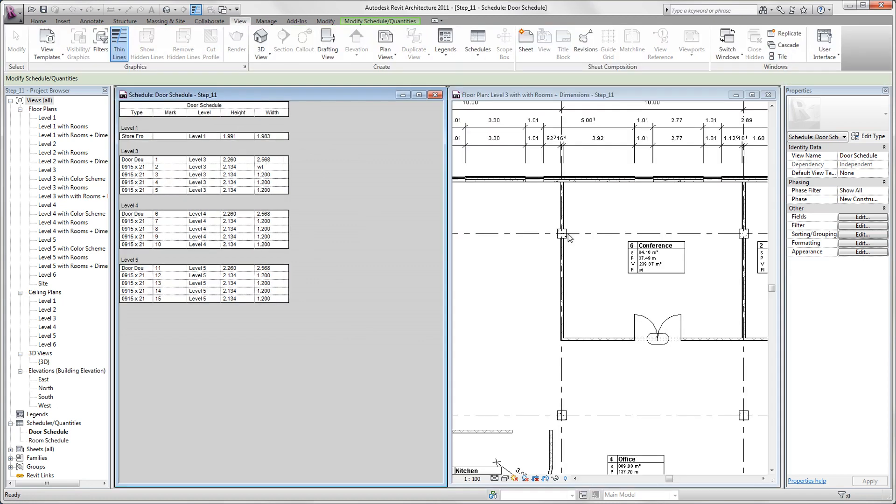
click(532, 355)
middle_drag(534, 357, 416, 372)
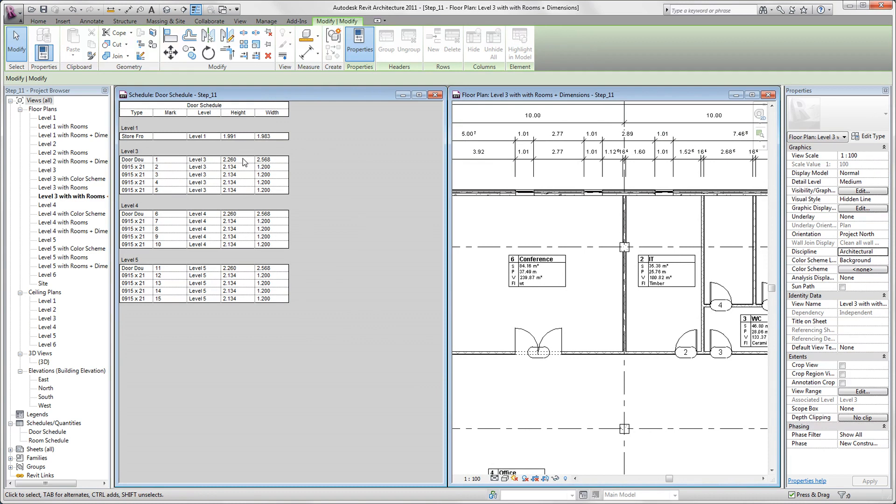
Set the width of the Level 3 door with mark 1 to 3 in the schedule
click(280, 160)
click(281, 160)
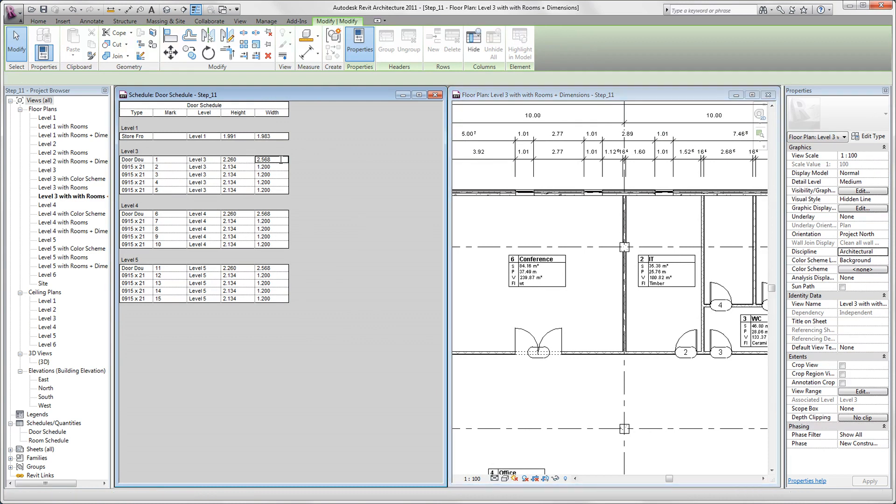
text(3)
key(Return)
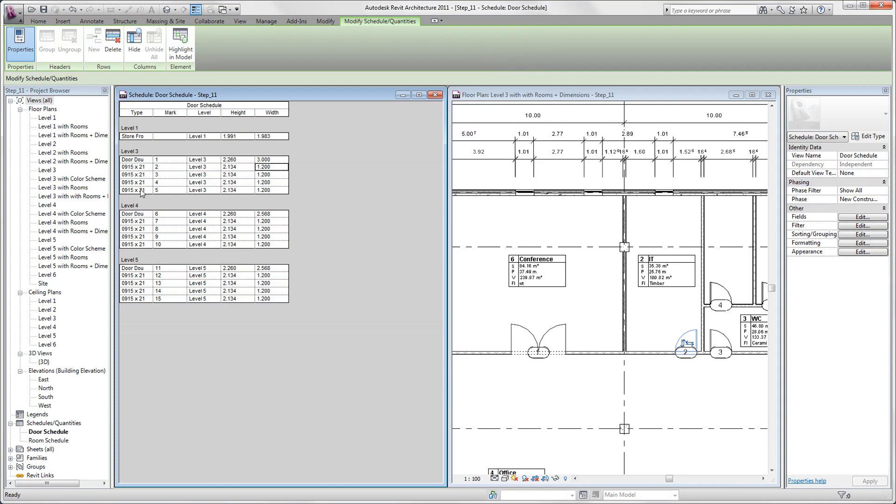
Change the type of the door with mark 2 to 0813 x 2134mm in the schedule and check that door in the plan
click(140, 167)
click(148, 168)
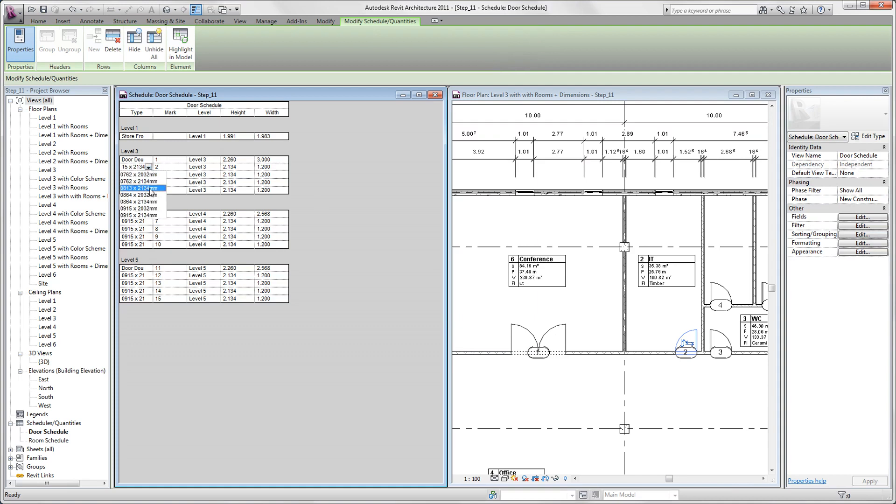
click(146, 188)
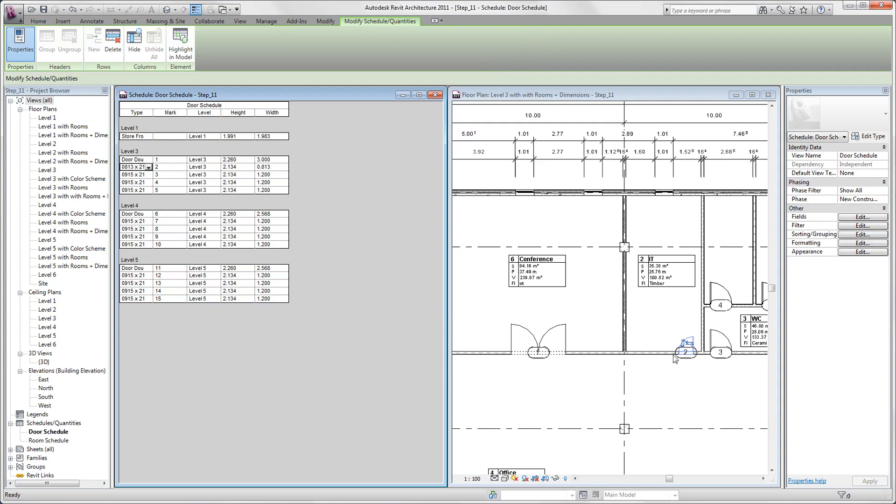
click(671, 352)
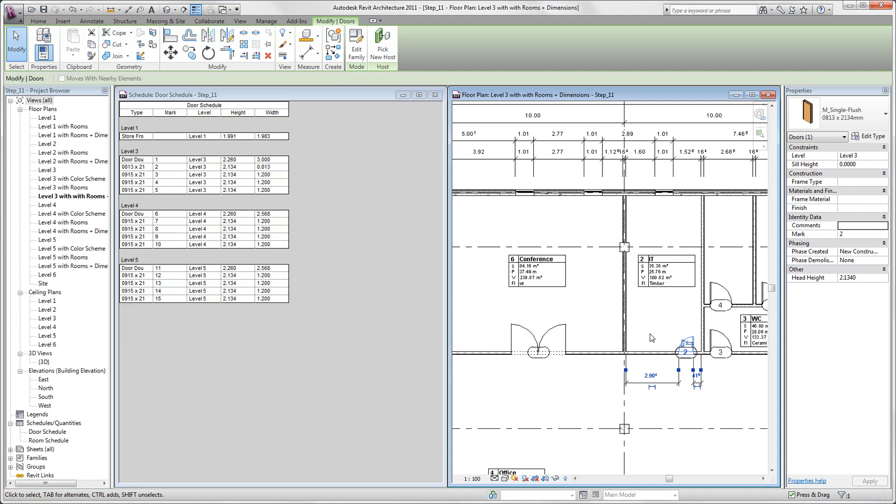
key(Escape)
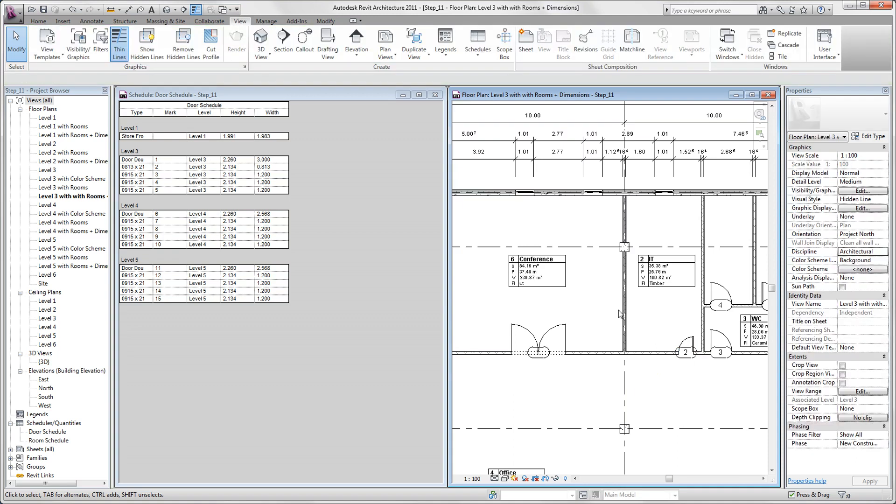
Close the door schedule window, maximize the Level 3 floor plan and fit the whole plan in view
click(435, 95)
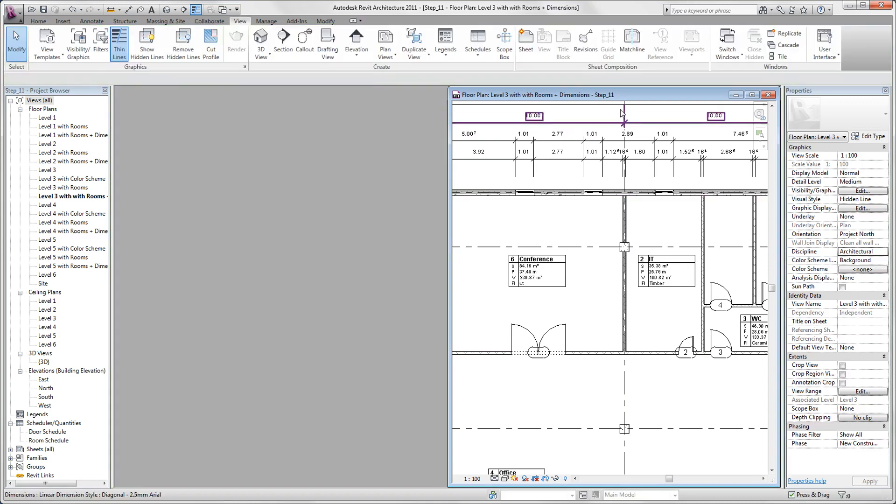
click(753, 95)
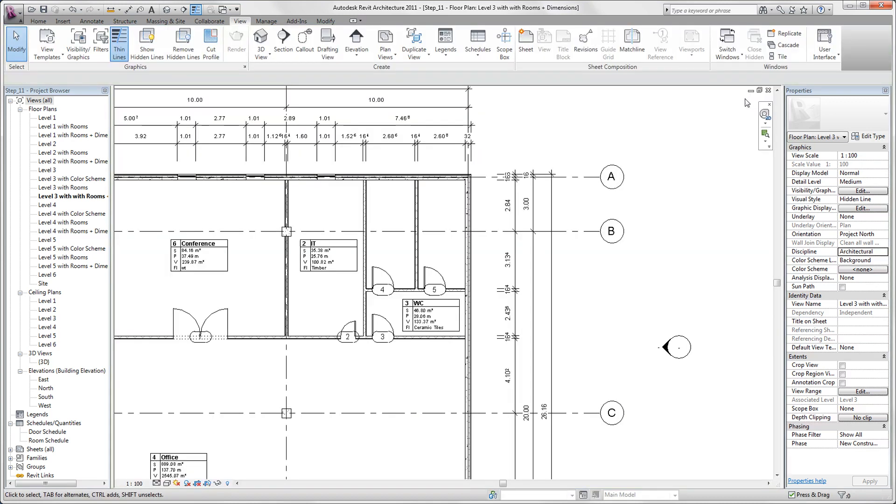
key(z)
key(f)
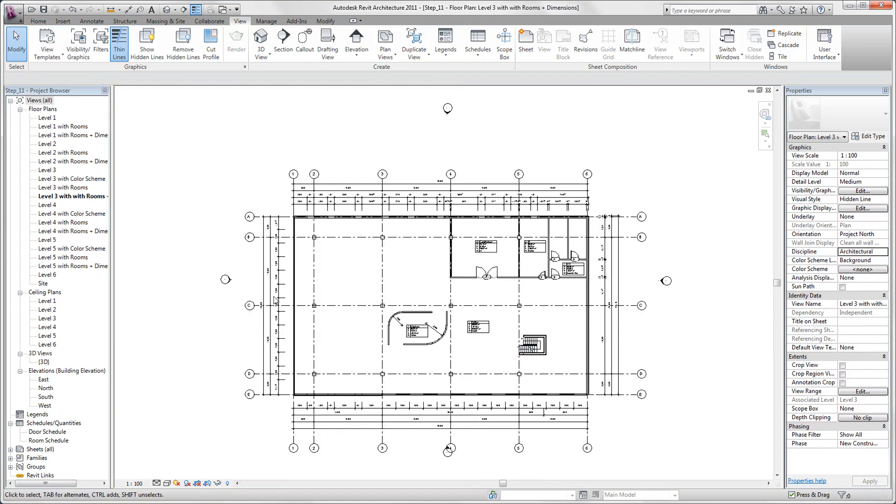
Draw a horizontal building section across the full plan between grids B and C, extending beyond both exterior walls
click(283, 42)
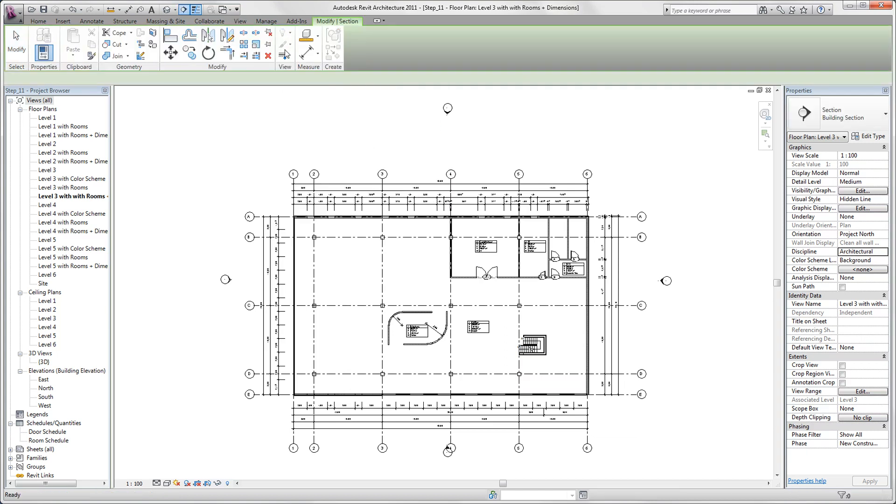
click(240, 285)
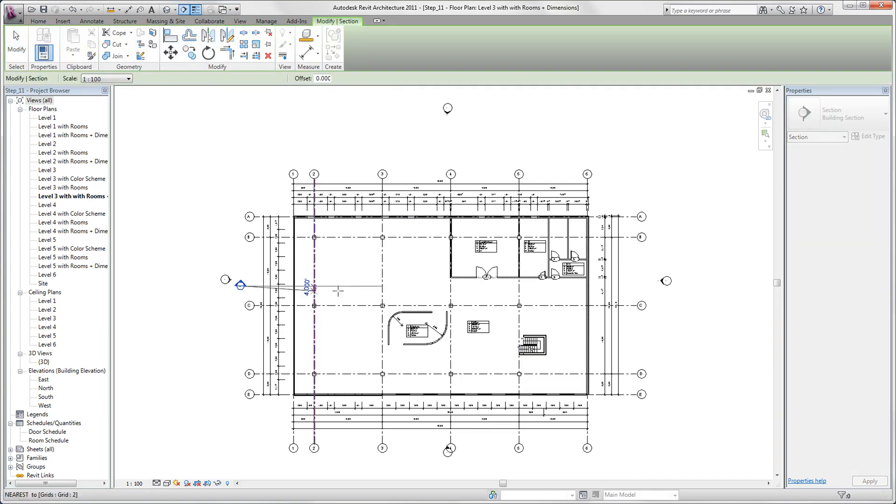
click(641, 283)
key(Escape)
key(Escape)
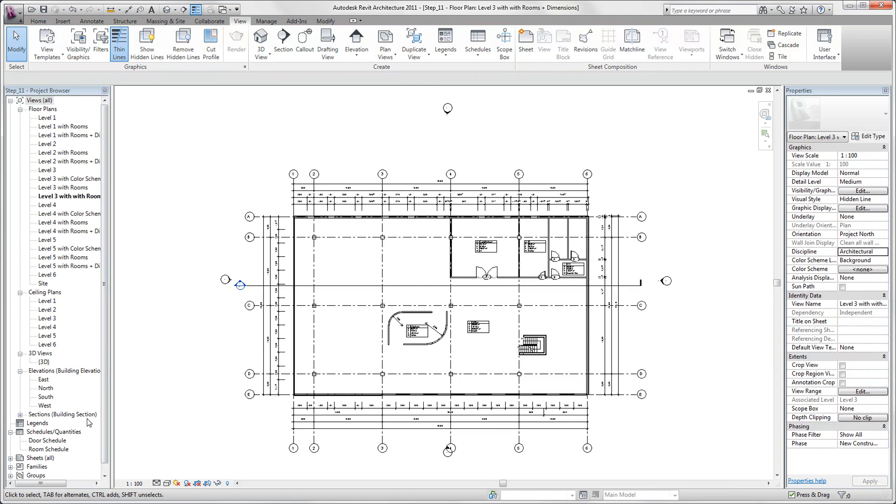
Open the Section 1 view from the project's building sections
click(20, 415)
click(49, 423)
double_click(51, 424)
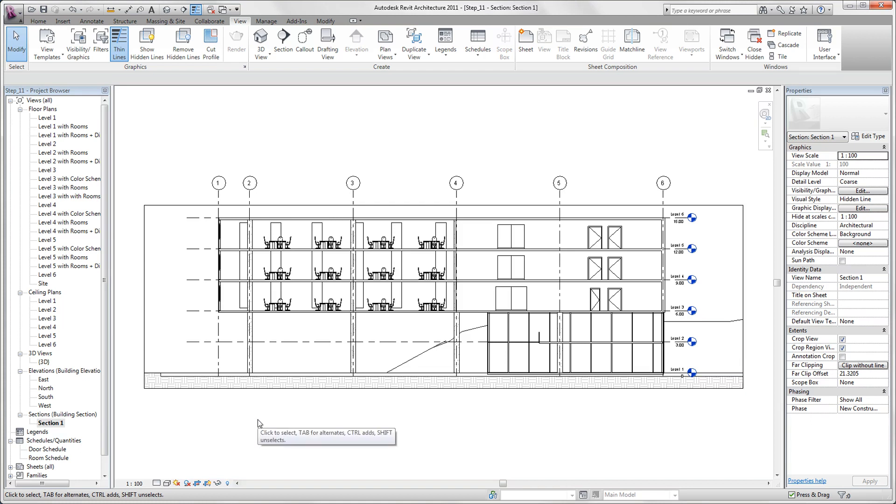
Tile the Section 1 view beside the Level 3 floor plan and fit the content of both windows
key(w)
key(t)
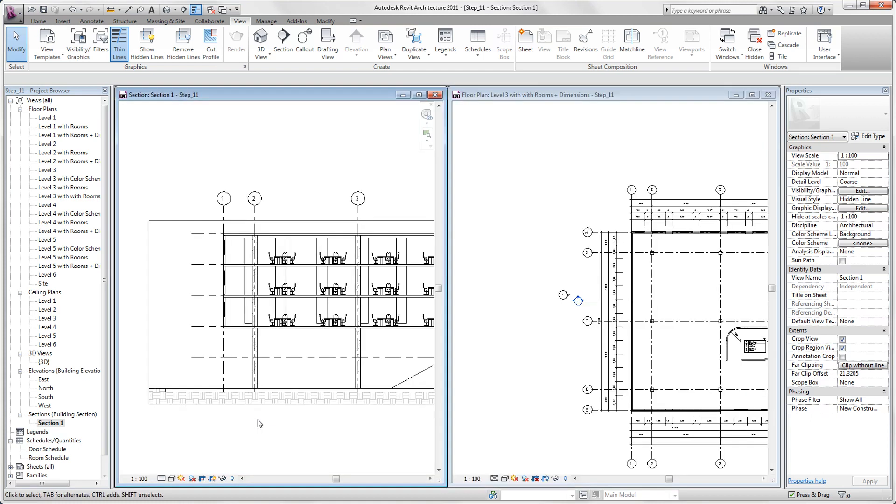
key(z)
key(a)
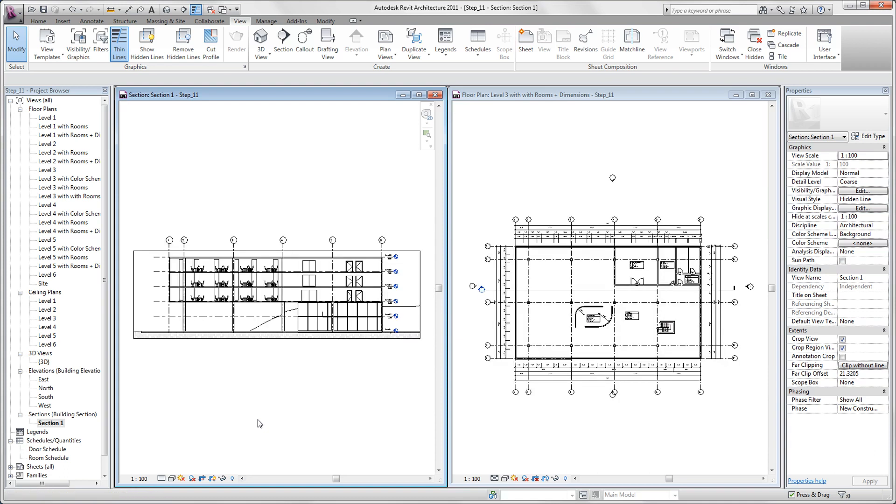
Flip the viewing direction of the section line in the Level 3 plan and flip it back to face grid A
click(527, 292)
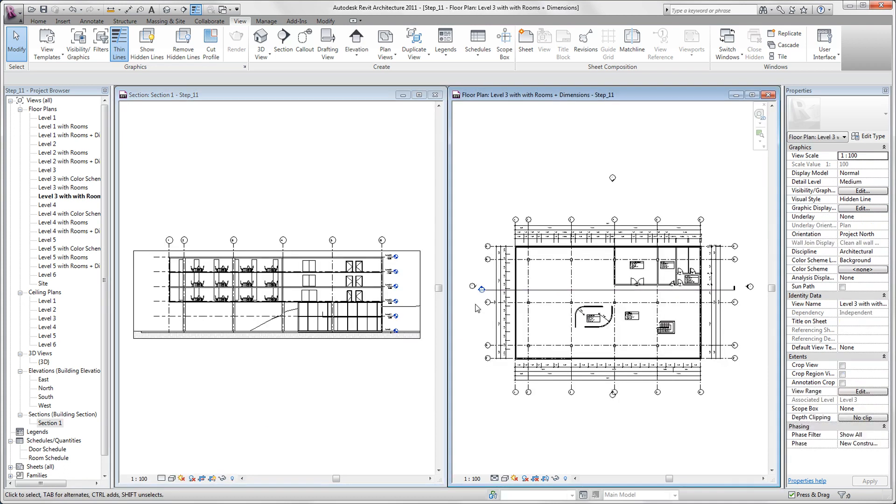
scroll(475, 310, up, 5)
click(491, 285)
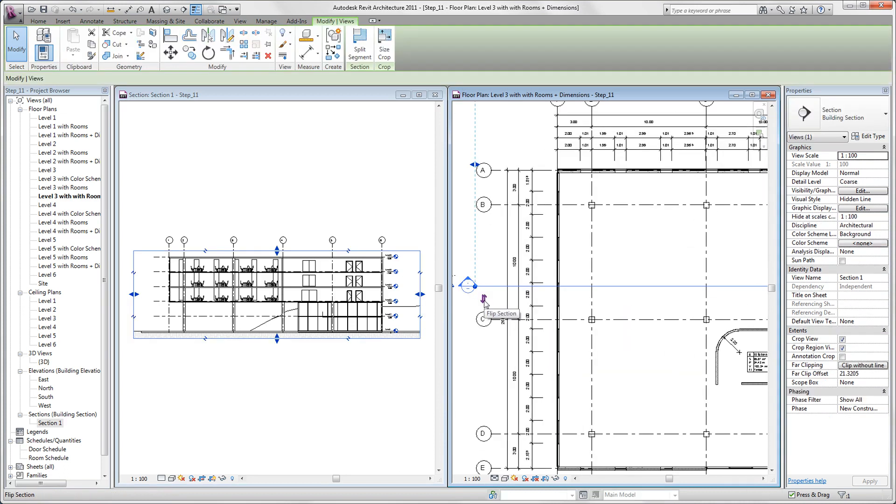
click(483, 299)
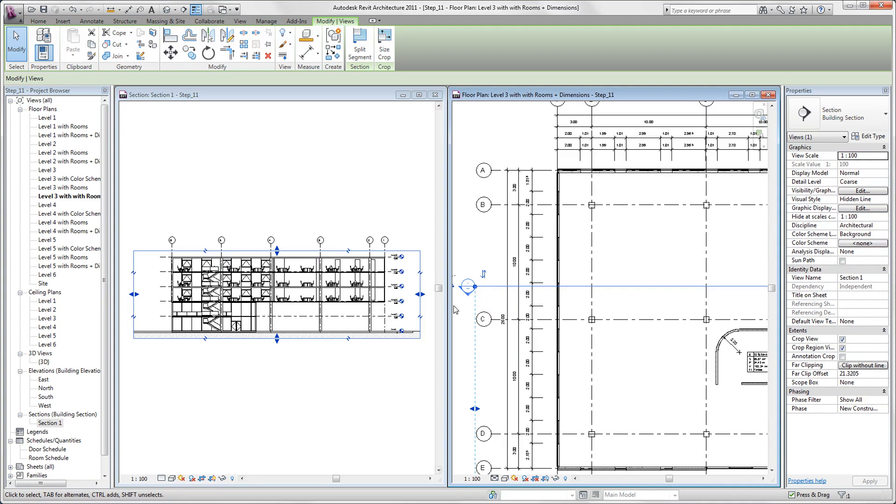
click(484, 276)
Extend the section's view depth slightly outward beyond the building, to a far clip offset of about 21.58
scroll(471, 313, down, 3)
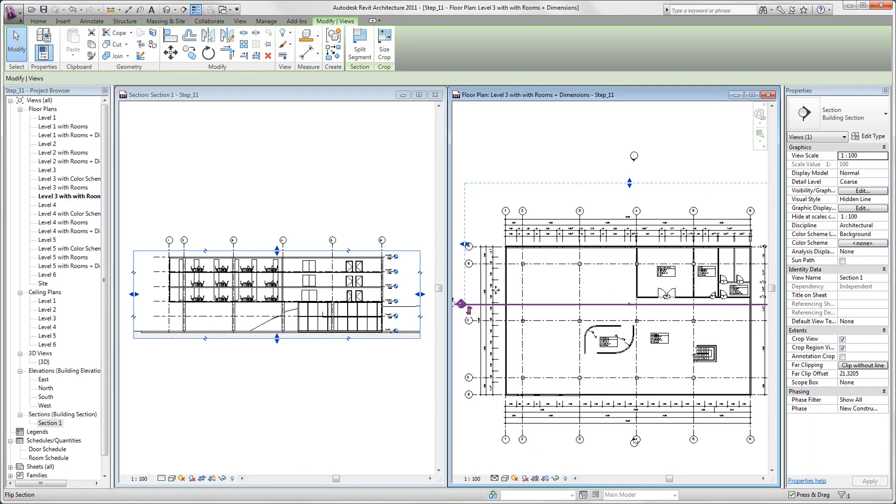
mouse_move(621, 185)
mouse_down()
mouse_move(620, 288)
mouse_move(629, 182)
mouse_up()
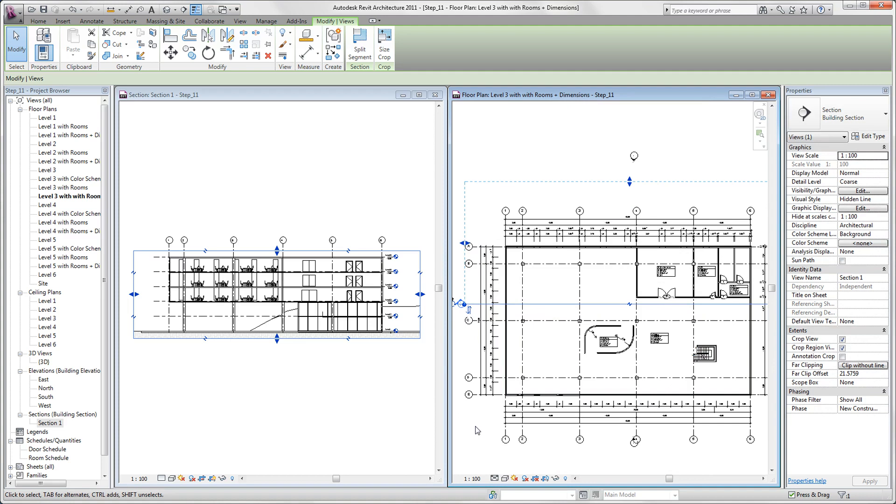
Split the section line between grids 4 and 5, jog its eastern segment through the stair, and inspect the stair in Section 1
click(360, 49)
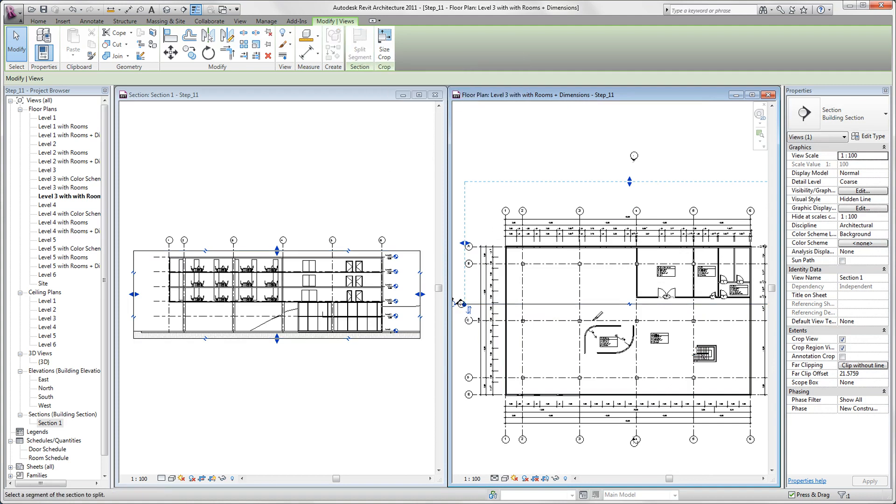
click(668, 304)
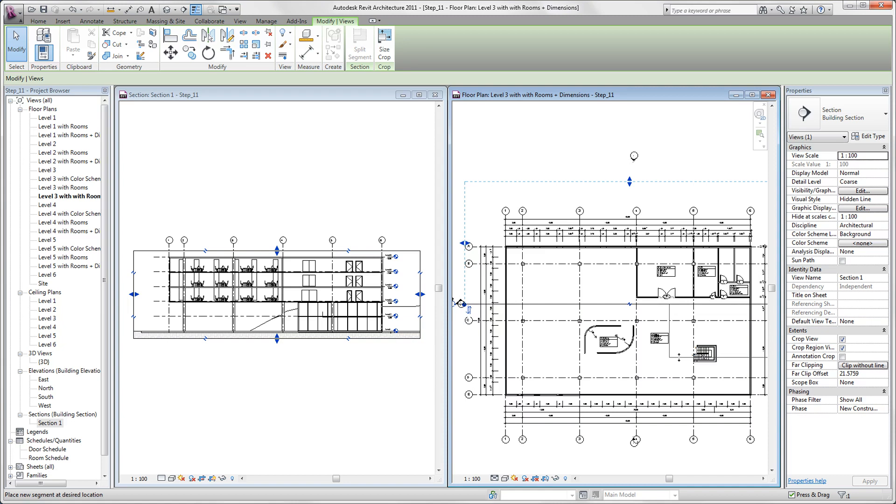
click(679, 357)
key(Escape)
key(Escape)
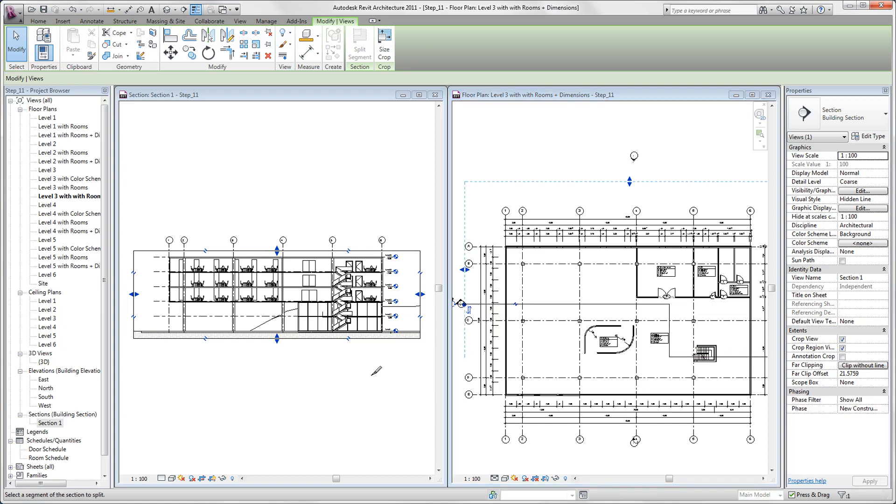
click(350, 360)
scroll(344, 340, up, 5)
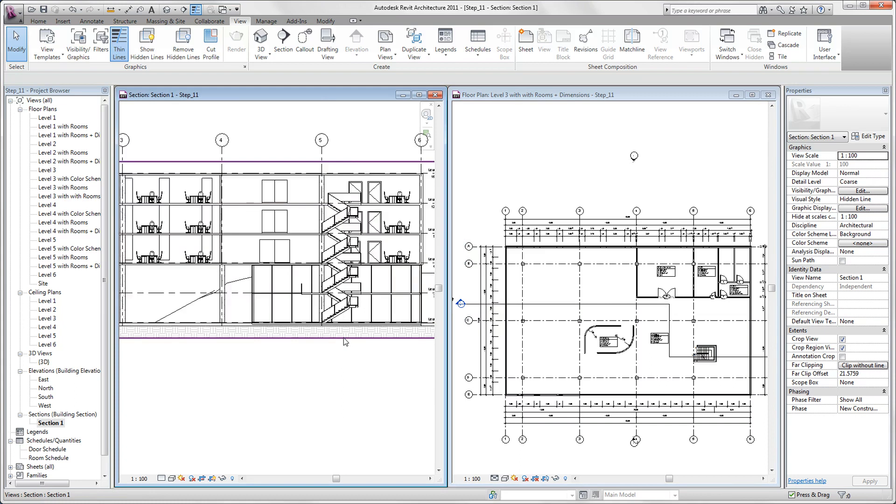